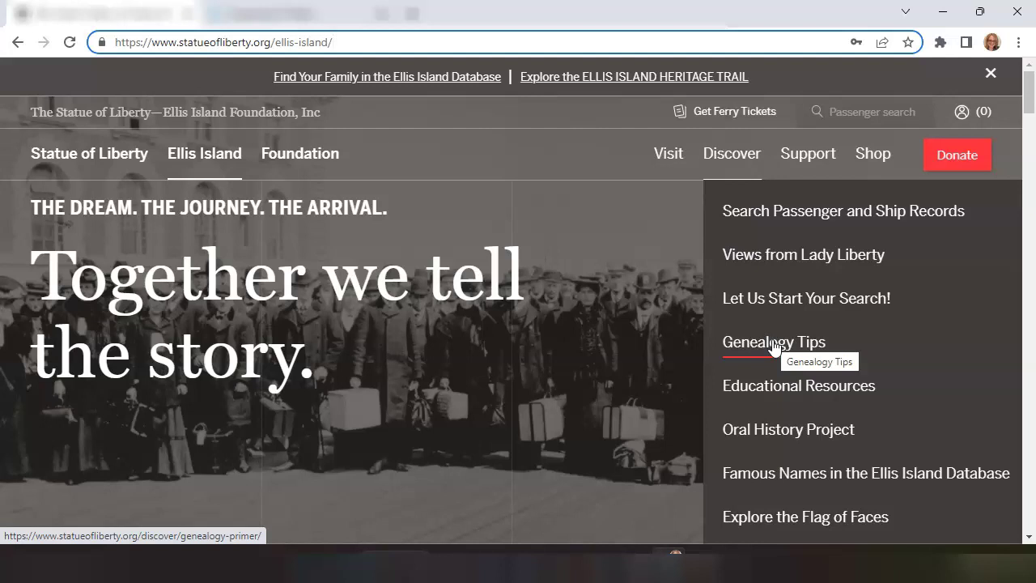
# Open the passenger and ship records search from the Ellis Island site and start a new search
pyautogui.click(833, 217)
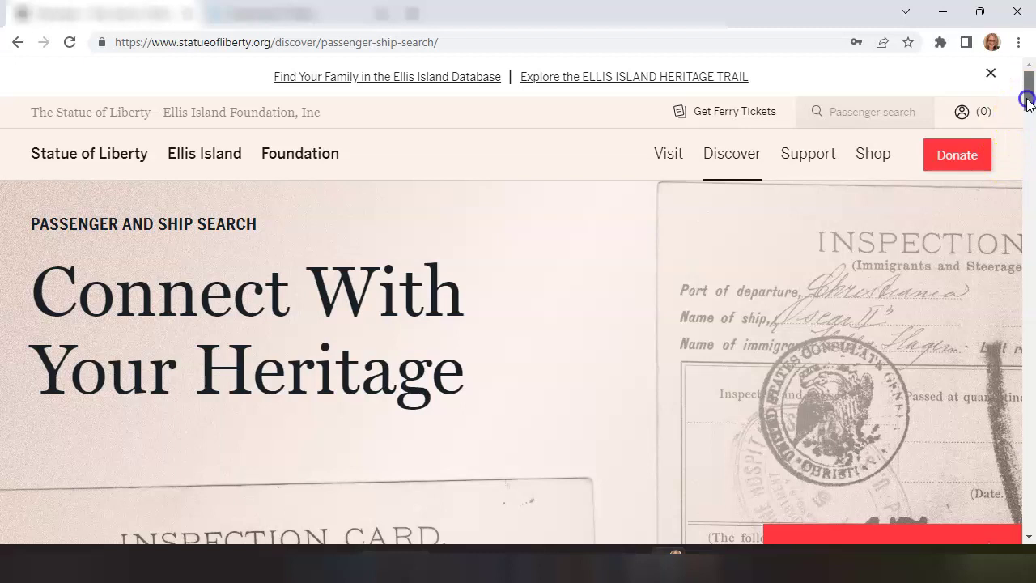
pyautogui.scroll(-1, 1025, 104)
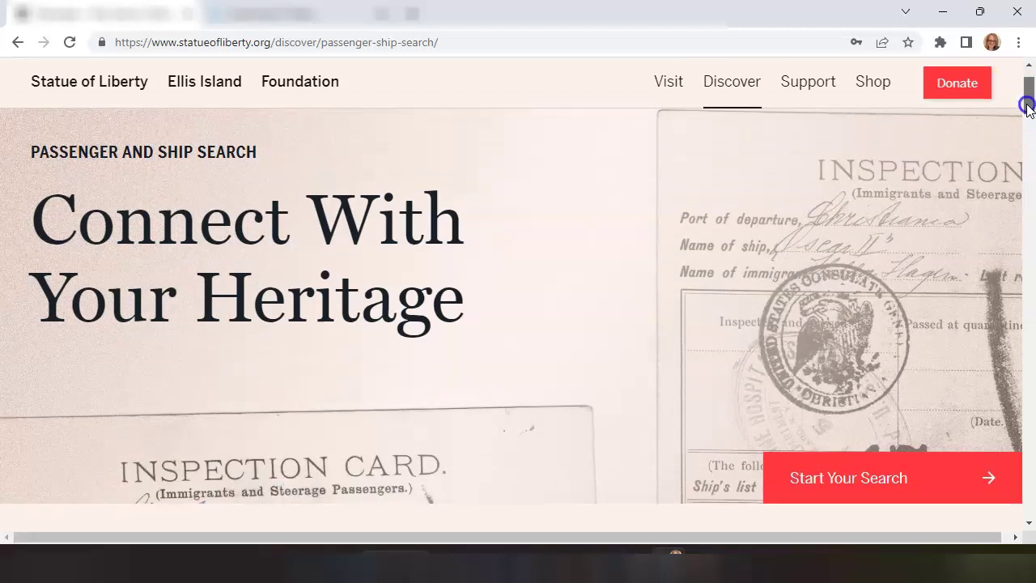
pyautogui.click(850, 482)
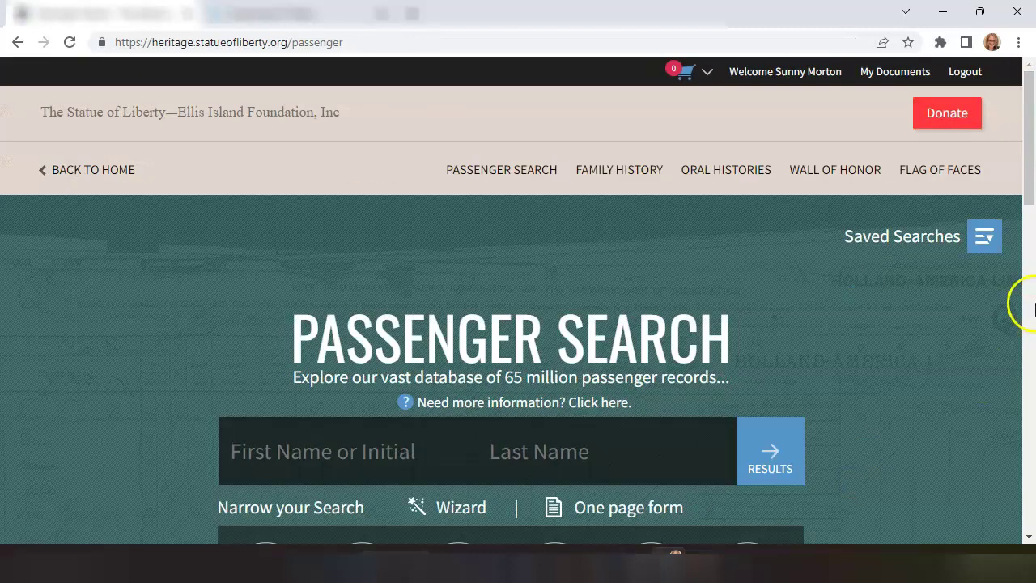
# Enter the passenger's first name and last name in the passenger search
pyautogui.moveTo(1029, 158); pyautogui.dragTo(1024, 218)
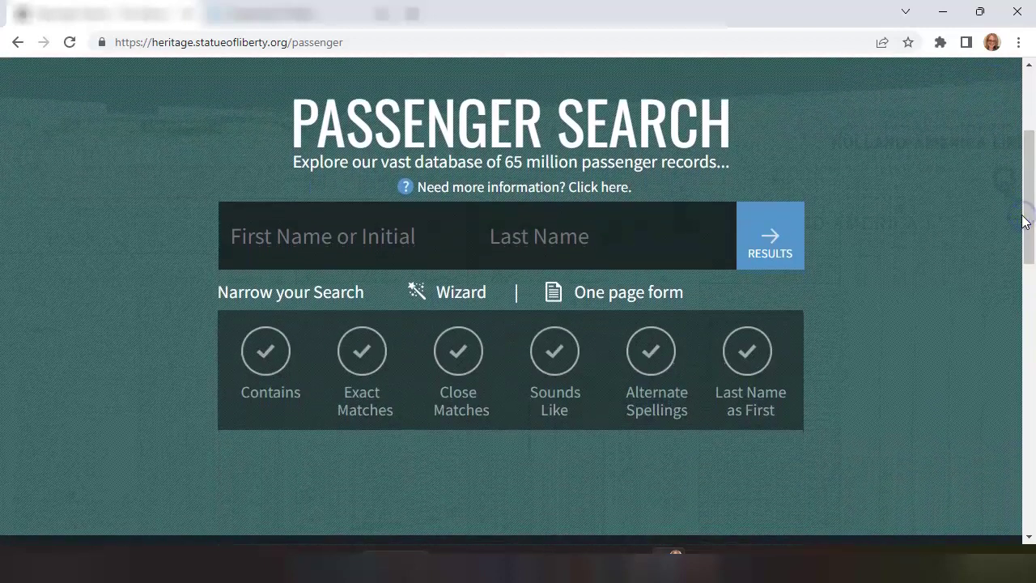
pyautogui.click(272, 243)
pyautogui.write('Sara')
pyautogui.press('Tab')
pyautogui.write('Santos')
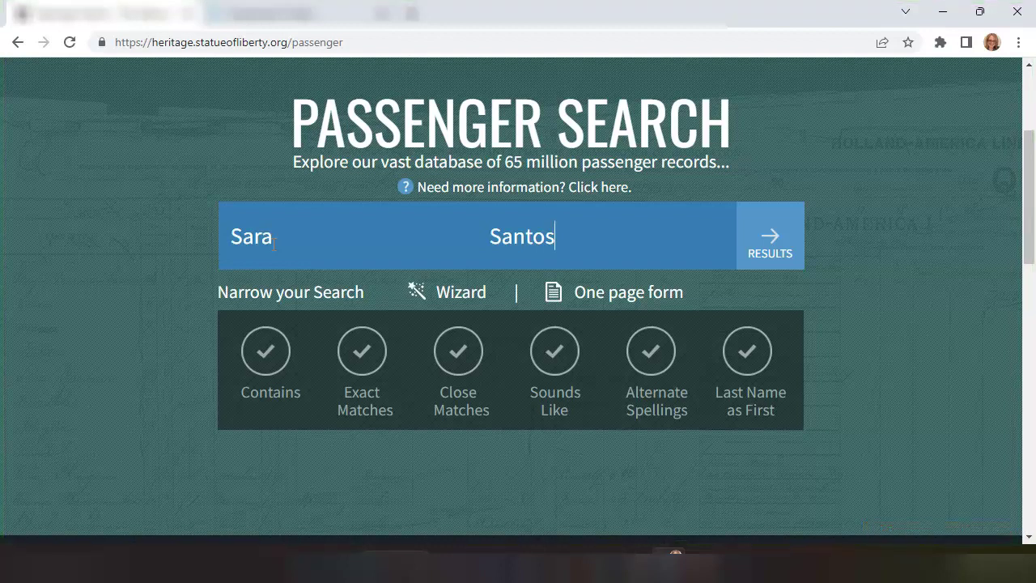
pyautogui.click(282, 236)
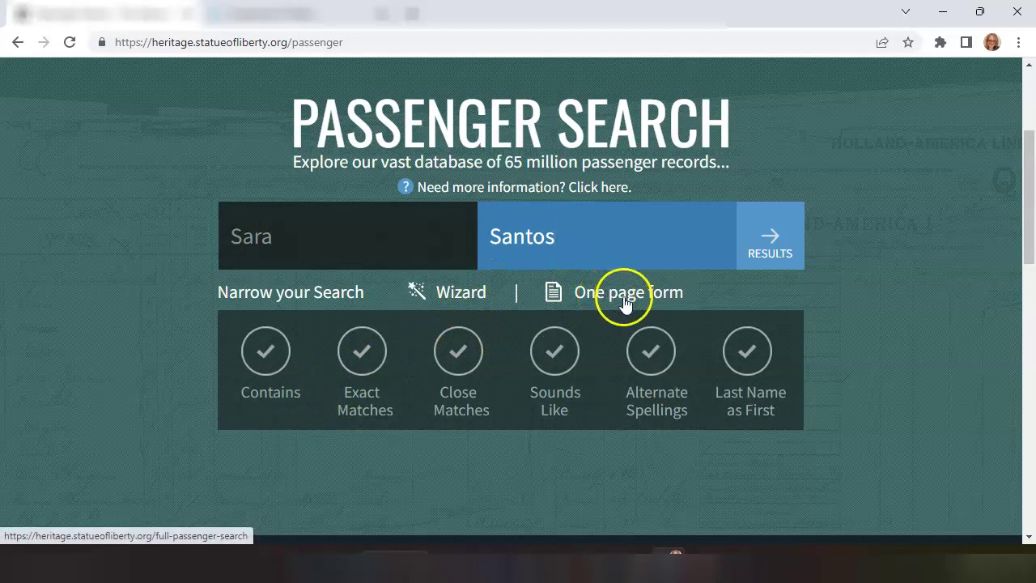
# Enable all six match types: Contains, Exact Matches, Close Matches, Sounds Like, Alternate Spellings and Last Name as First
pyautogui.click(267, 368)
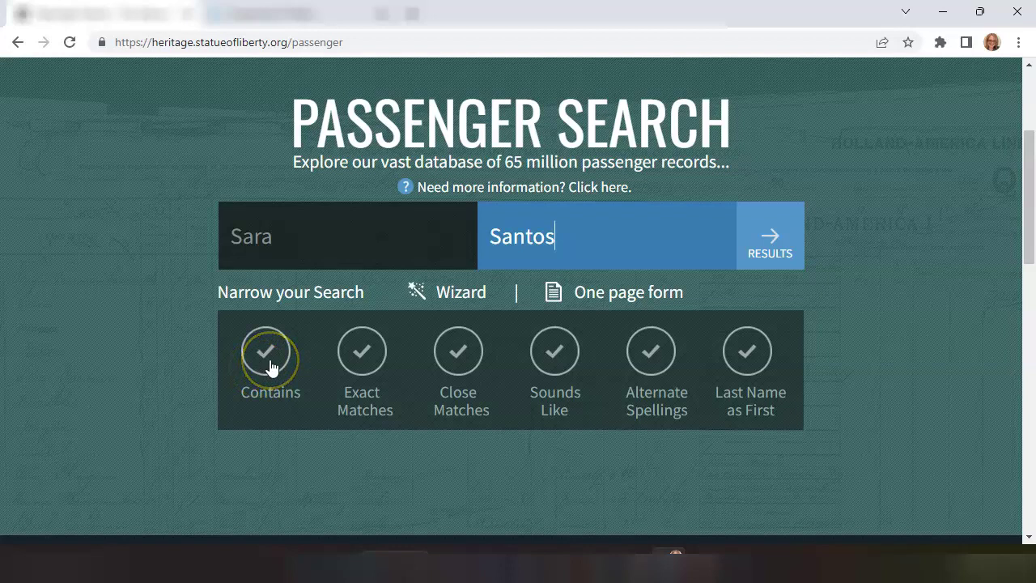
pyautogui.click(269, 368)
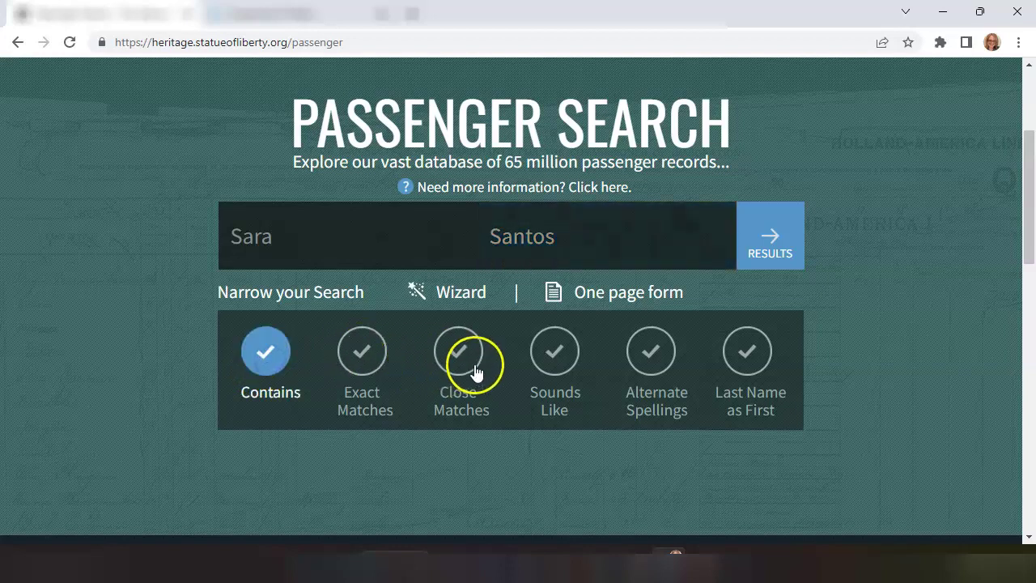
pyautogui.click(353, 369)
pyautogui.click(445, 356)
pyautogui.click(555, 353)
pyautogui.click(666, 358)
pyautogui.click(750, 354)
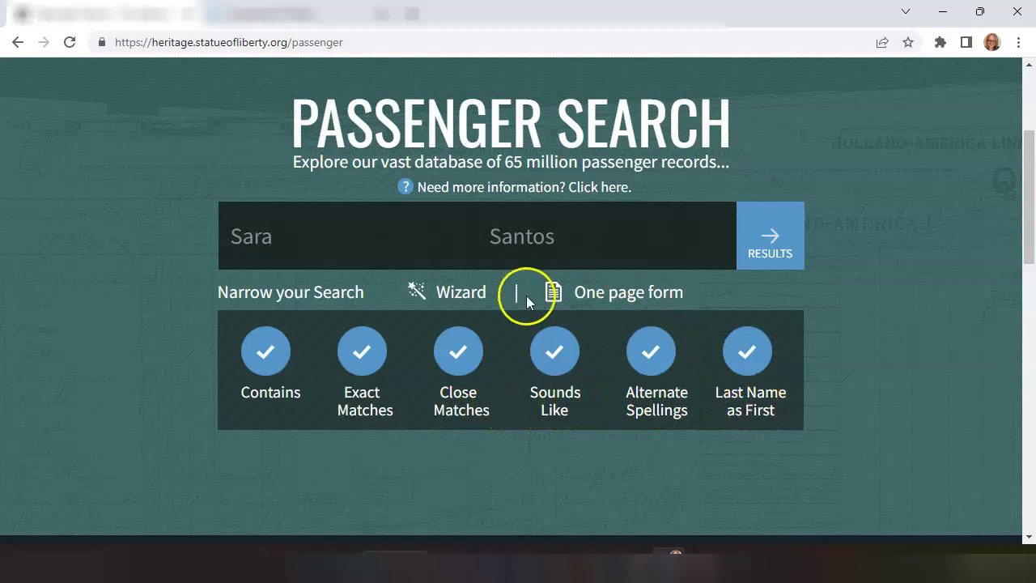
# Open the search wizard and review its gender, marital status, date range, ship and place filters without filling them in
pyautogui.click(468, 295)
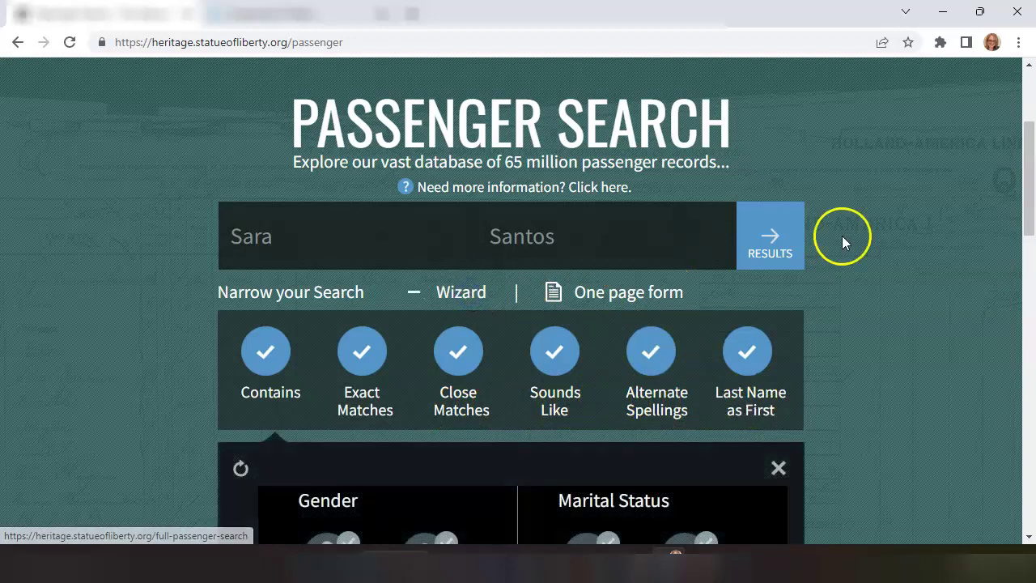
pyautogui.moveTo(1020, 185); pyautogui.dragTo(1017, 250)
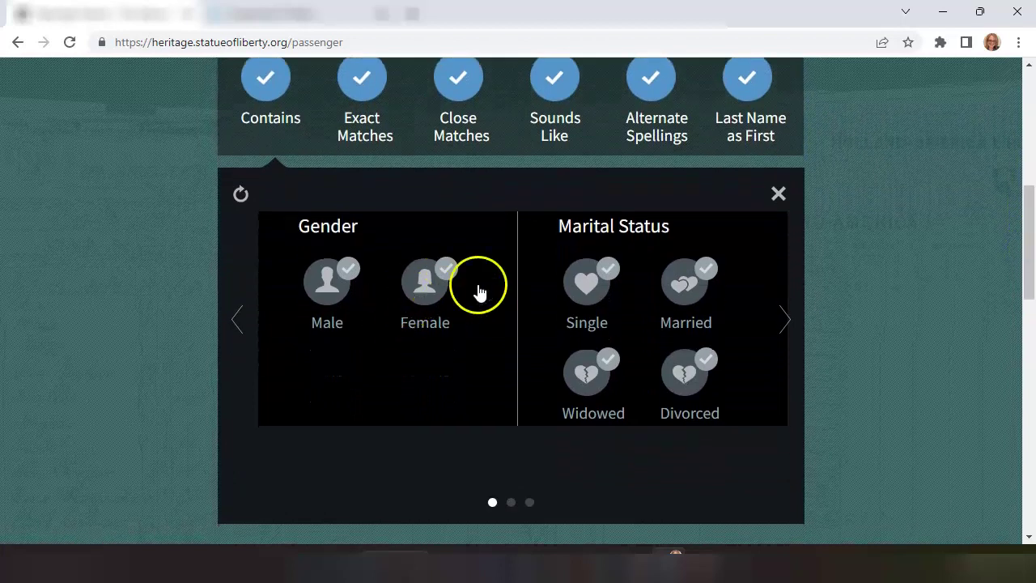
pyautogui.click(783, 327)
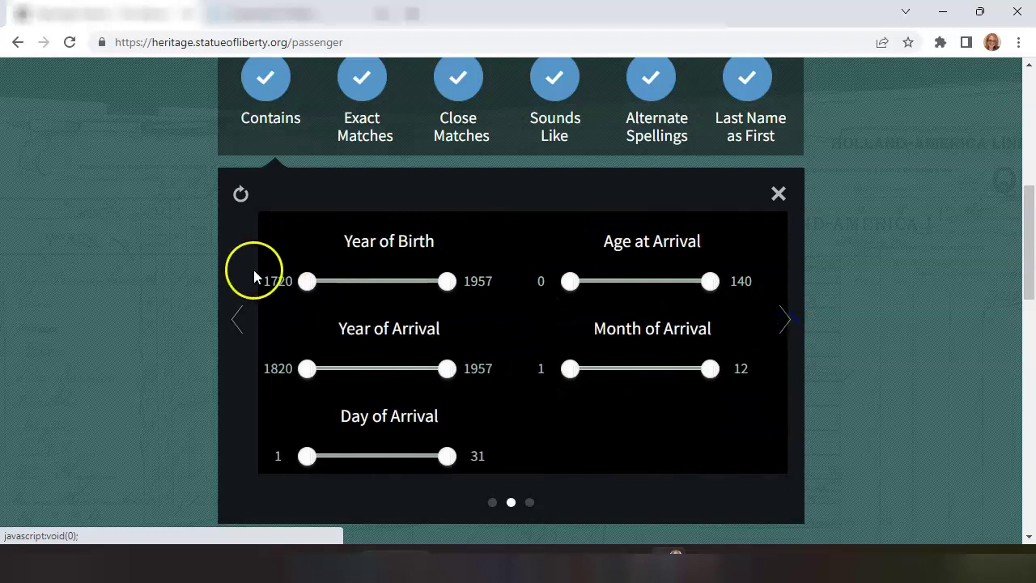
pyautogui.click(306, 282)
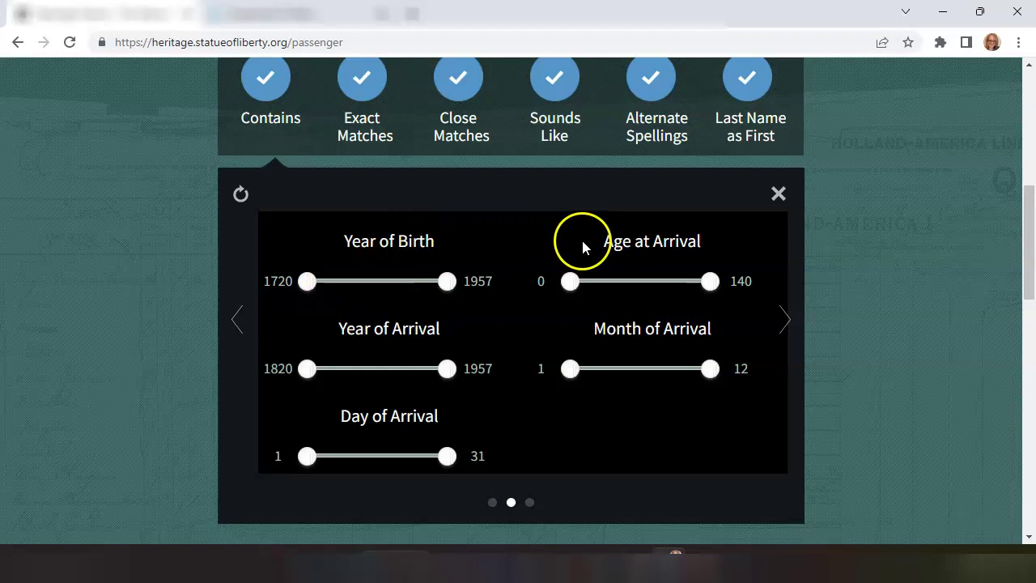
pyautogui.click(790, 327)
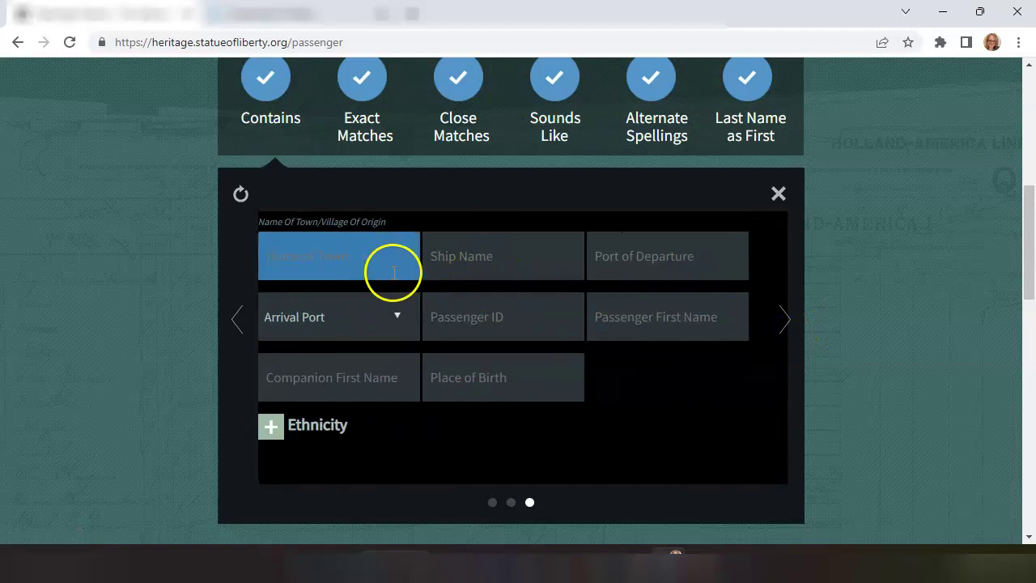
pyautogui.click(503, 259)
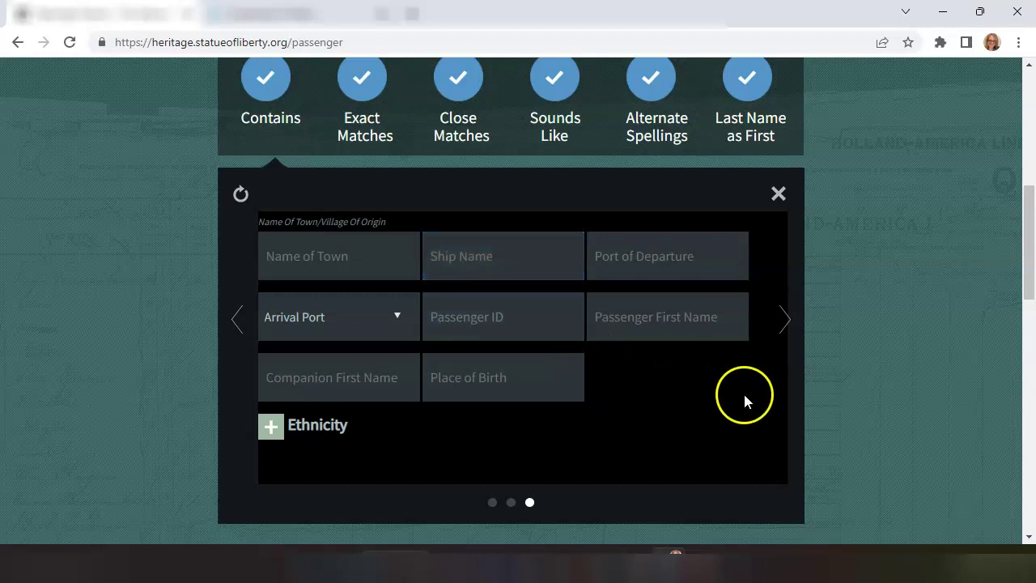
# Run the passenger search and bring the list of matching passengers into view
pyautogui.moveTo(1029, 282); pyautogui.dragTo(1028, 219)
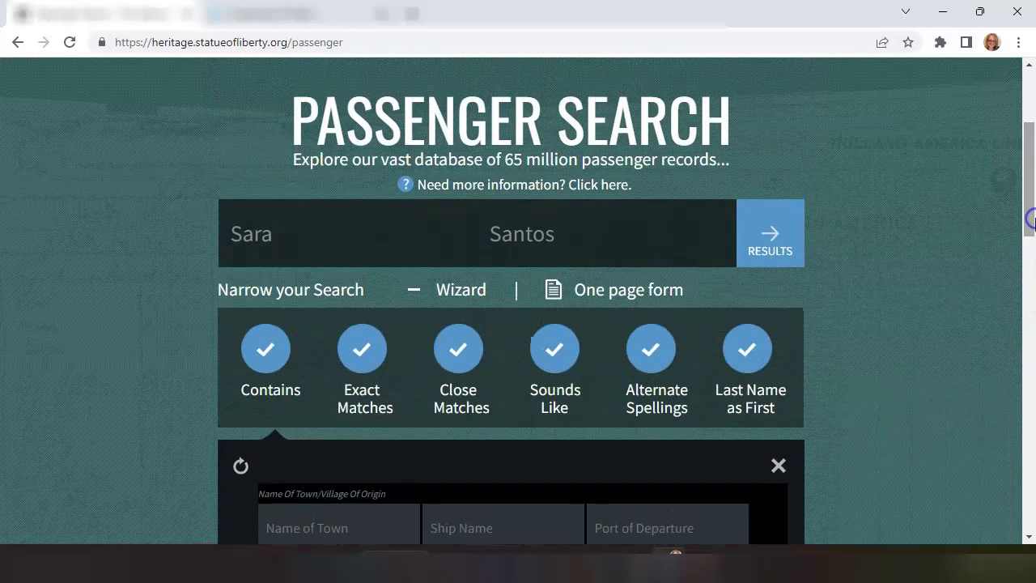
pyautogui.click(773, 247)
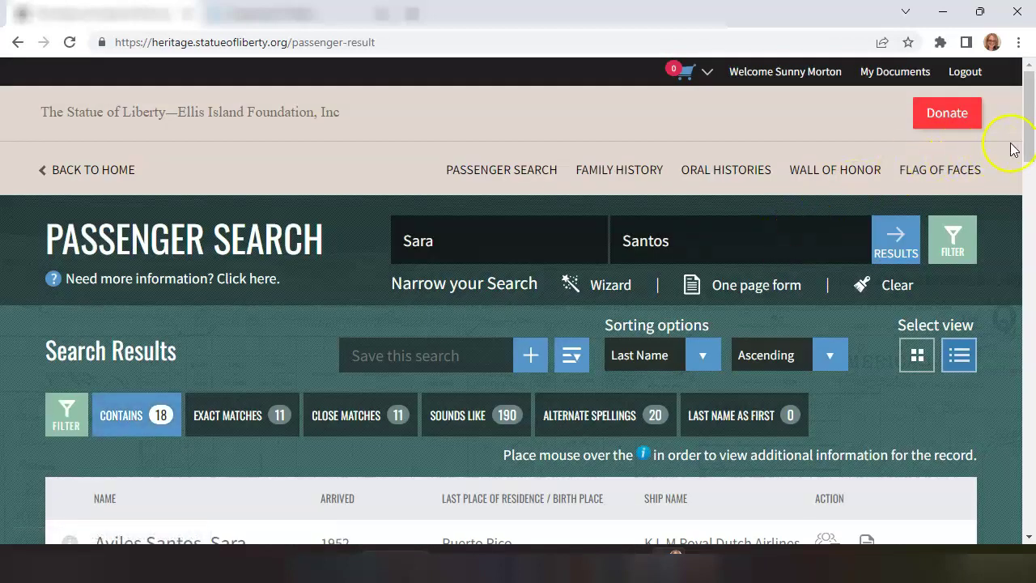
pyautogui.moveTo(1029, 141); pyautogui.dragTo(1028, 166)
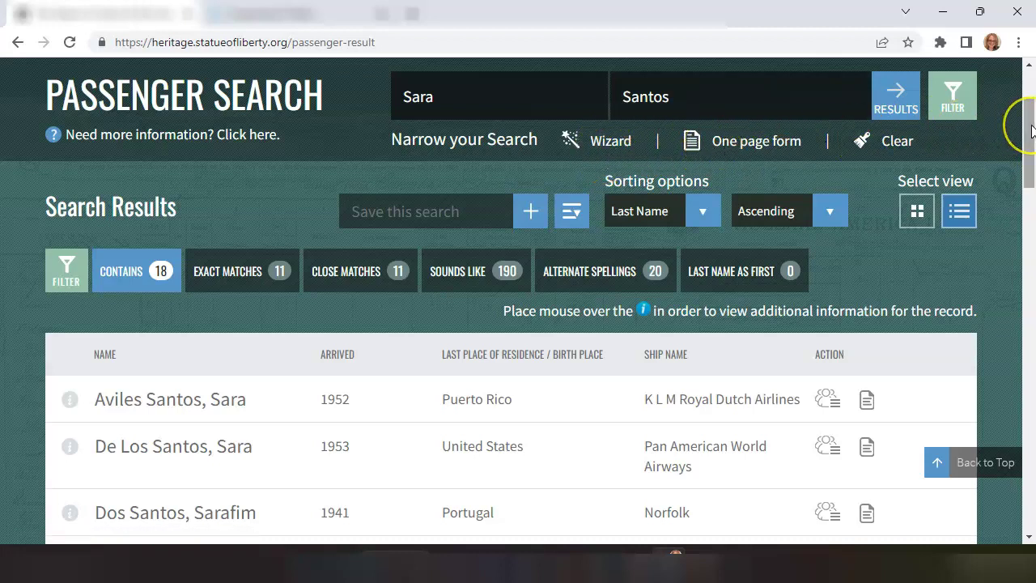
# Check which fields the search results can be sorted by, keeping the Last Name sort
pyautogui.moveTo(1031, 130); pyautogui.dragTo(1027, 150)
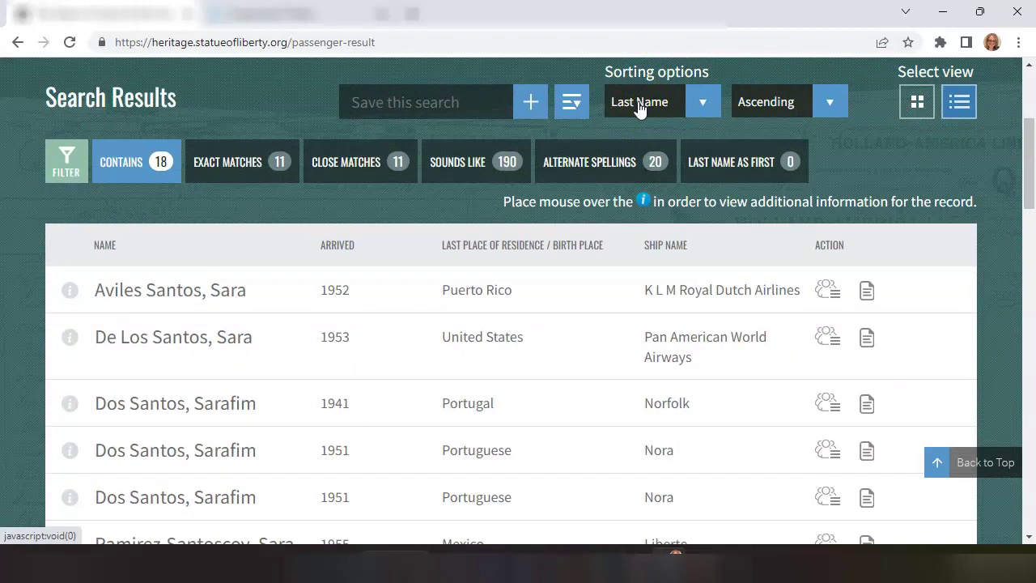
pyautogui.click(701, 105)
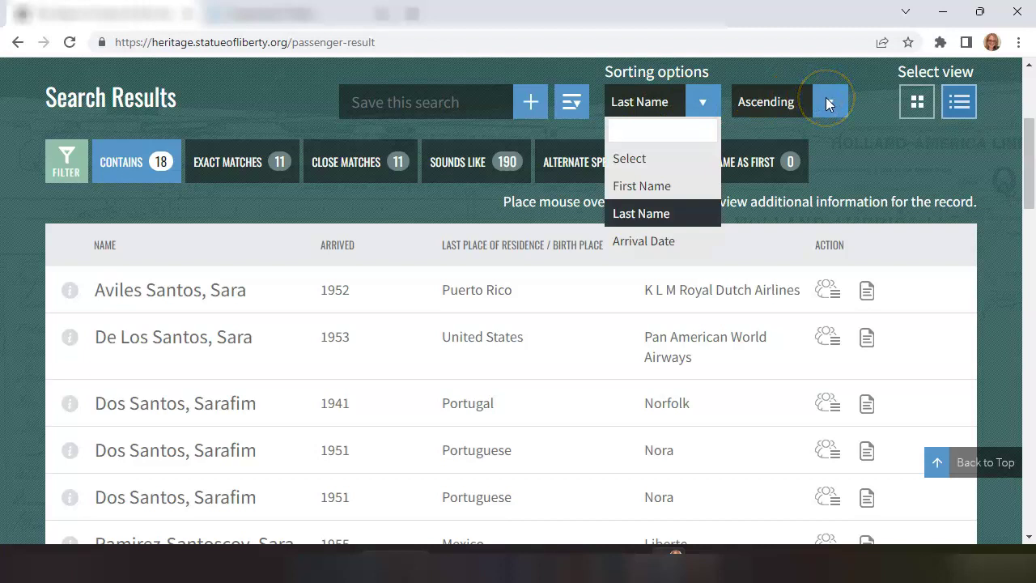
pyautogui.click(864, 97)
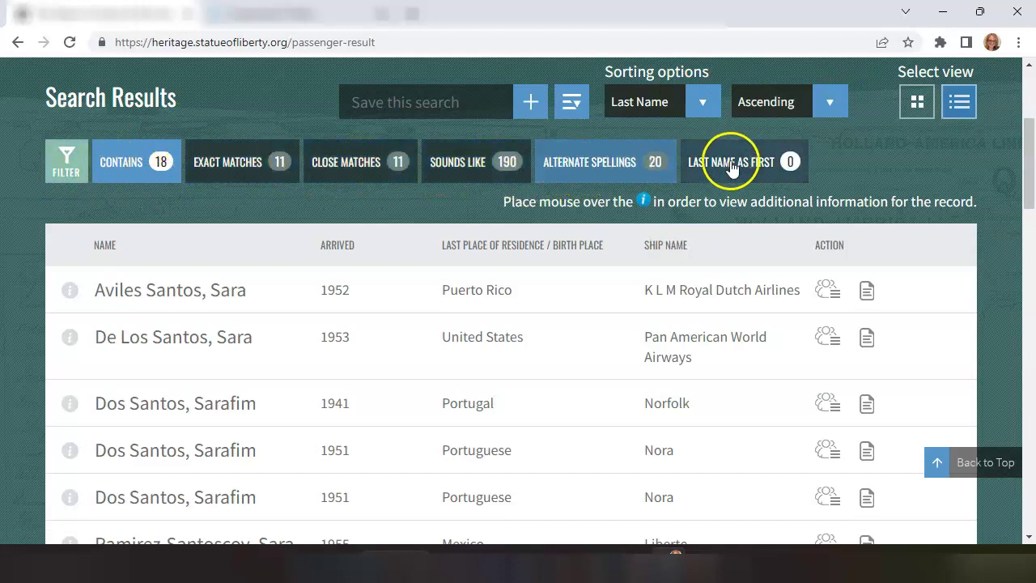
# Show the Sounds Like matches for the searched name and return to the Contains matches
pyautogui.click(591, 174)
pyautogui.click(468, 174)
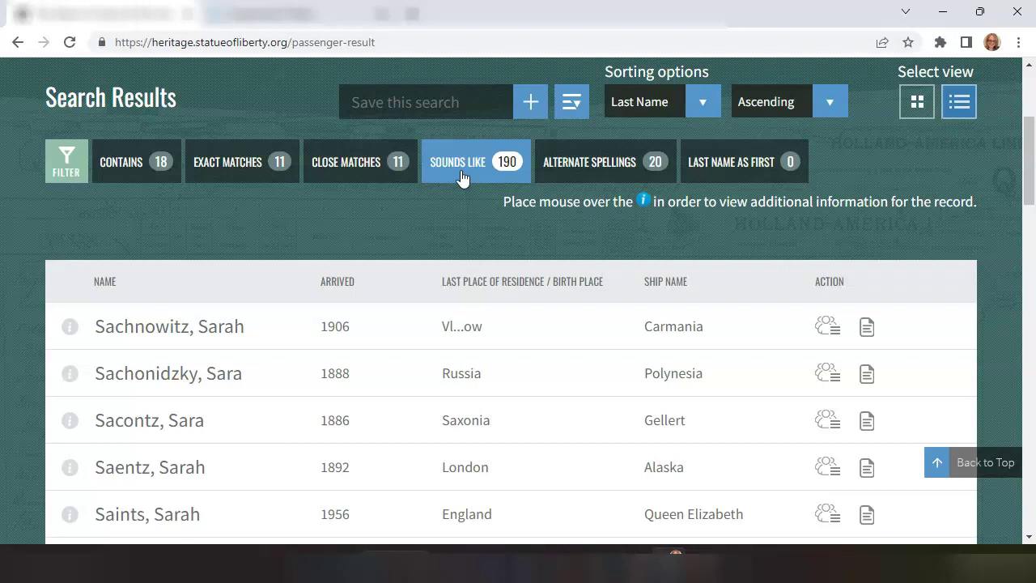
pyautogui.click(125, 166)
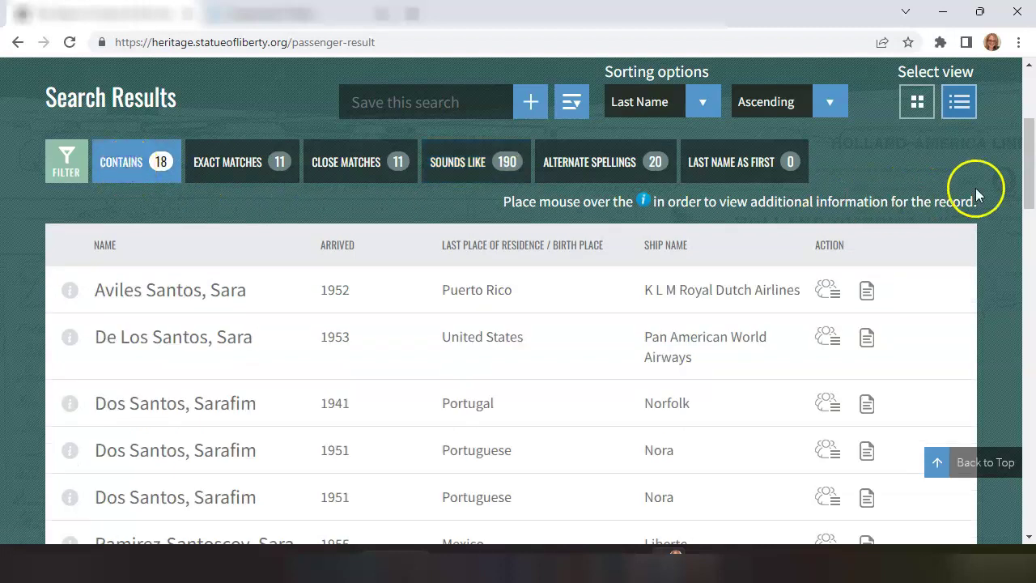
# Browse the Contains matches and open the passenger record for the 1927 arrival from San Juan P R on the Arapahoe
pyautogui.click(1027, 182)
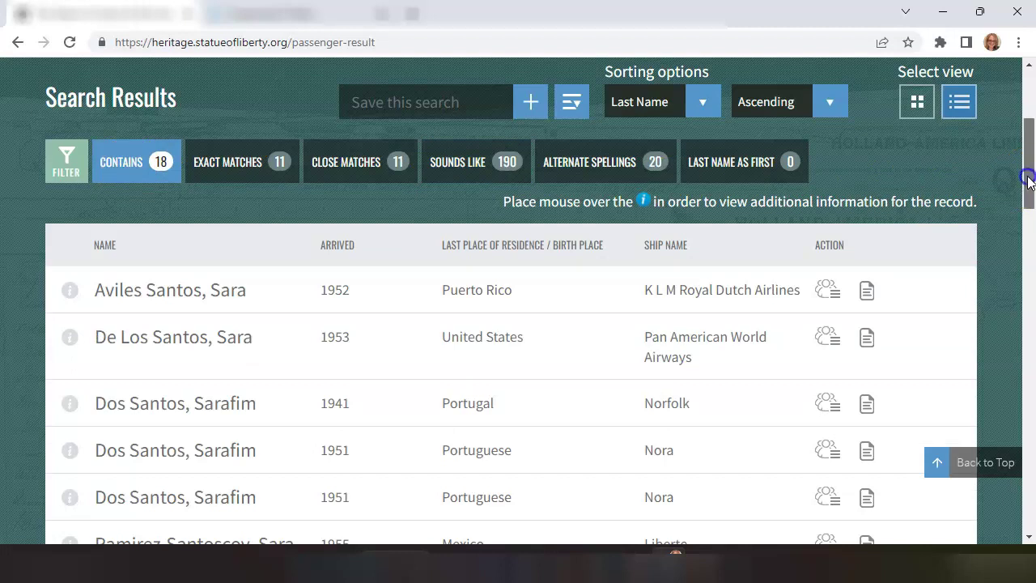
pyautogui.moveTo(1028, 182); pyautogui.dragTo(1019, 207)
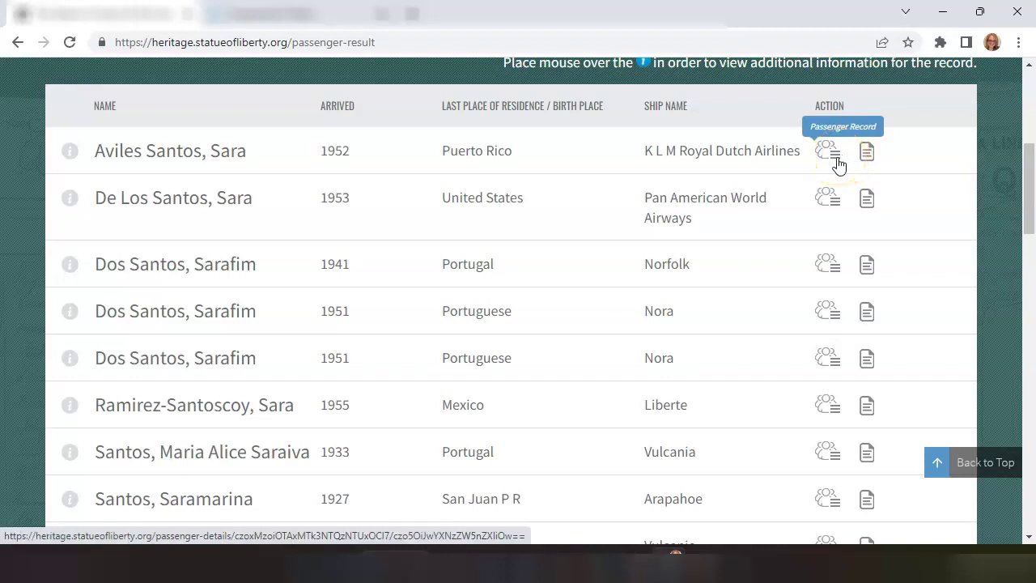
pyautogui.click(867, 158)
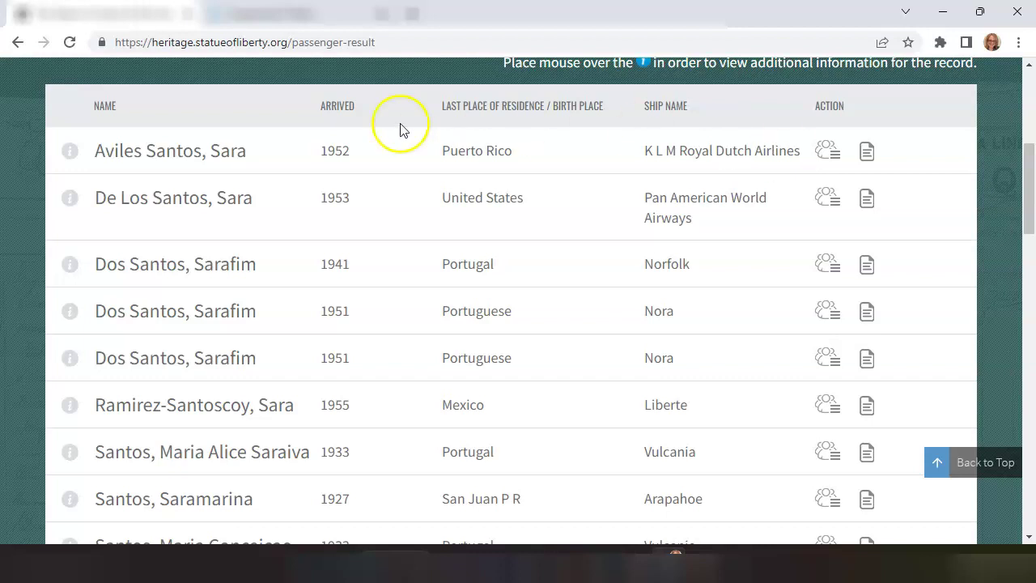
pyautogui.moveTo(75, 164)
pyautogui.moveTo(1027, 175); pyautogui.dragTo(1026, 231)
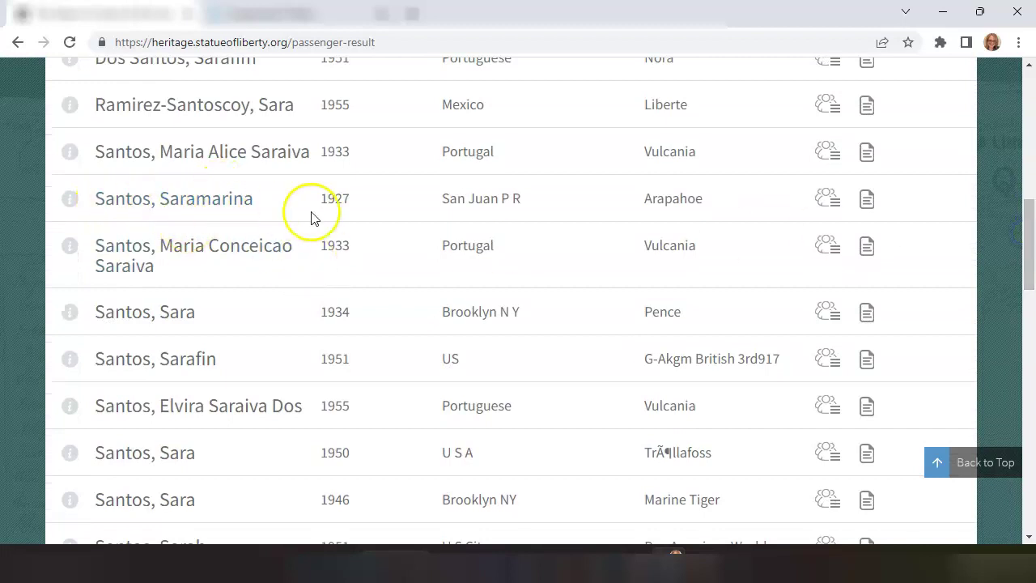
pyautogui.click(829, 202)
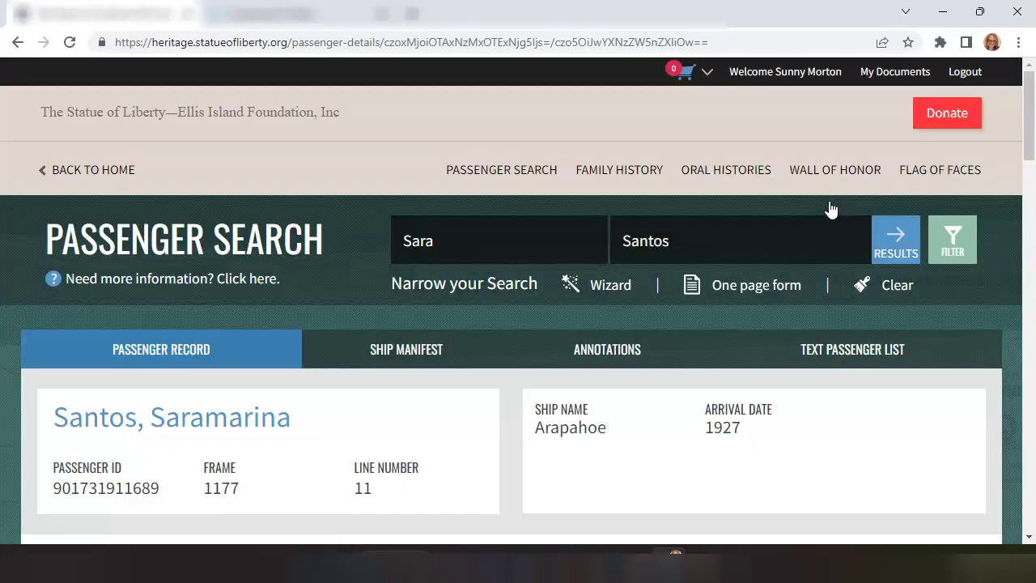
# Look over the passenger record, open its ship manifest and bring the enlarged manifest image into view
pyautogui.moveTo(1024, 145); pyautogui.dragTo(1019, 191)
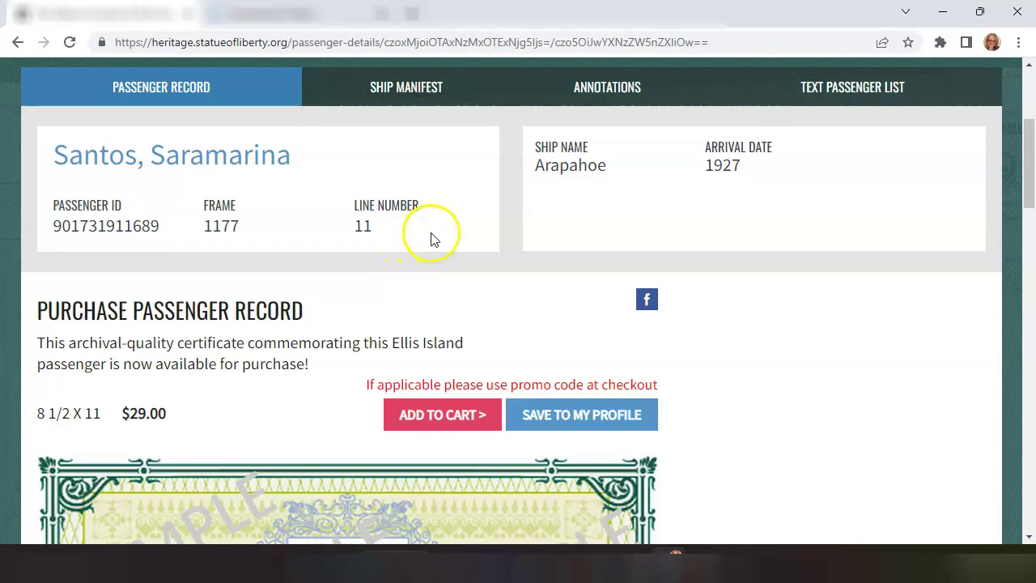
pyautogui.moveTo(1029, 161); pyautogui.dragTo(1017, 143)
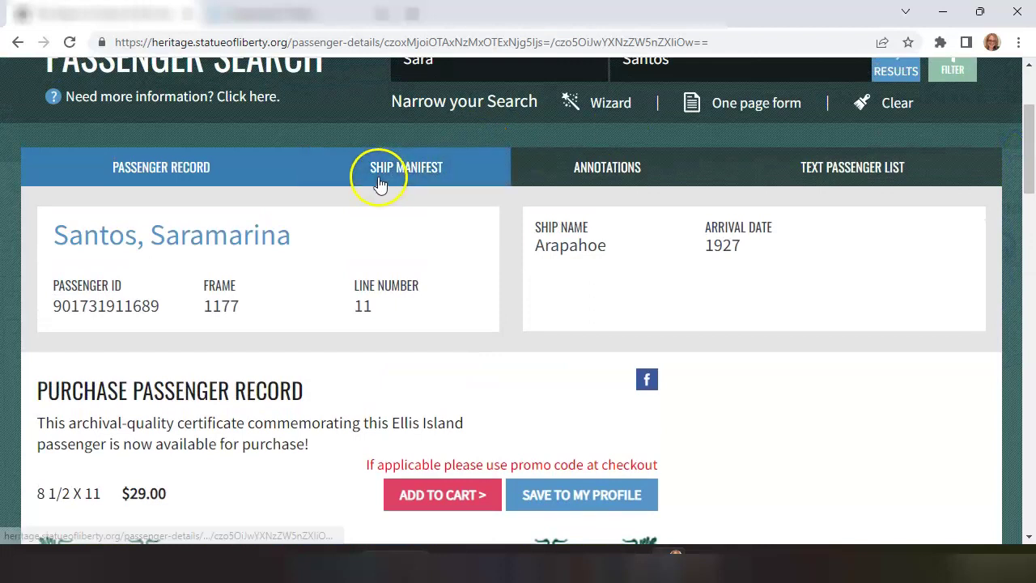
pyautogui.click(409, 170)
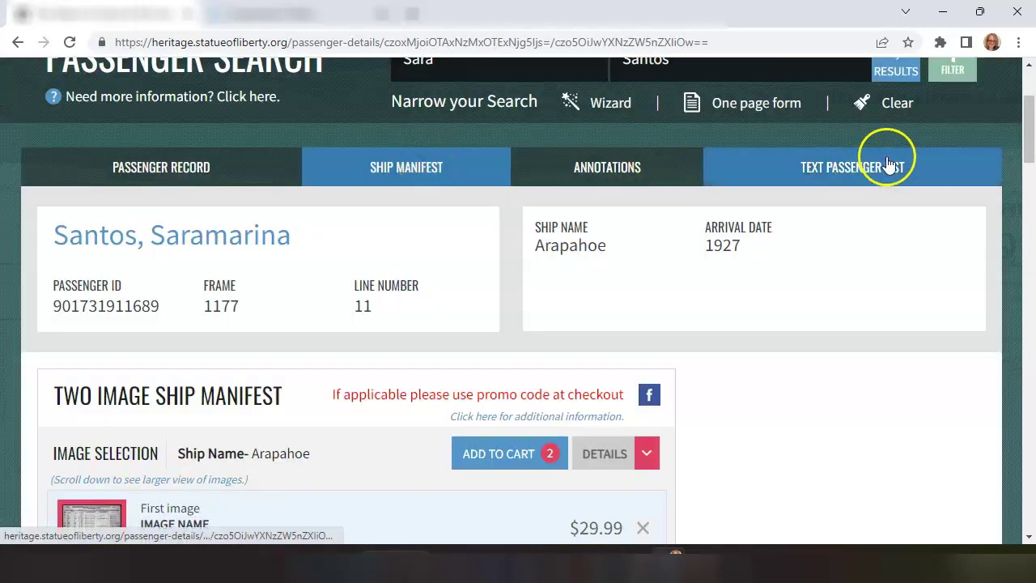
pyautogui.moveTo(1030, 142); pyautogui.dragTo(995, 275)
pyautogui.moveTo(776, 242)
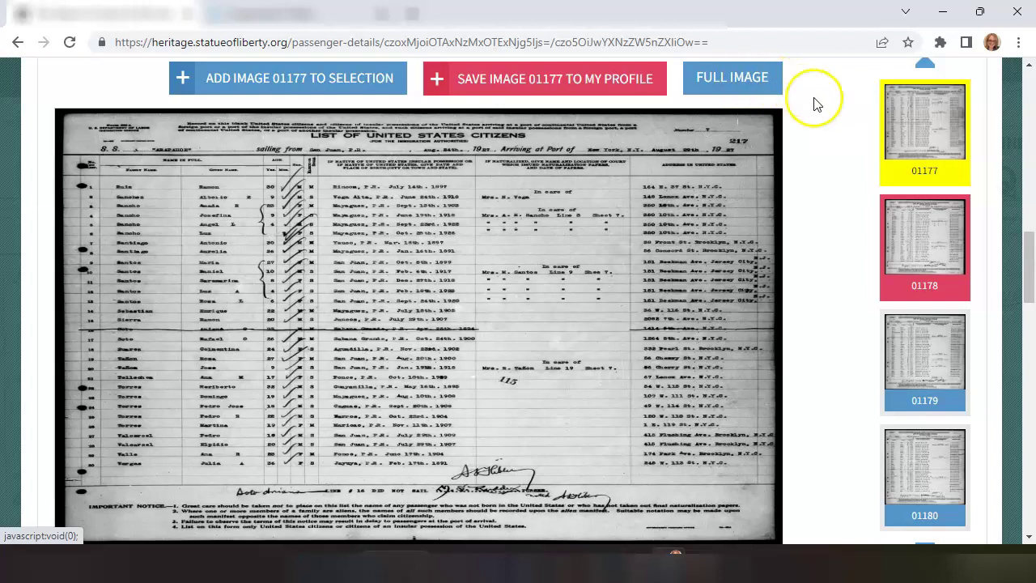
# View manifest images 01178, 01179 and 01180 and go to the last page of the passenger table below them
pyautogui.click(931, 243)
pyautogui.click(920, 350)
pyautogui.click(926, 458)
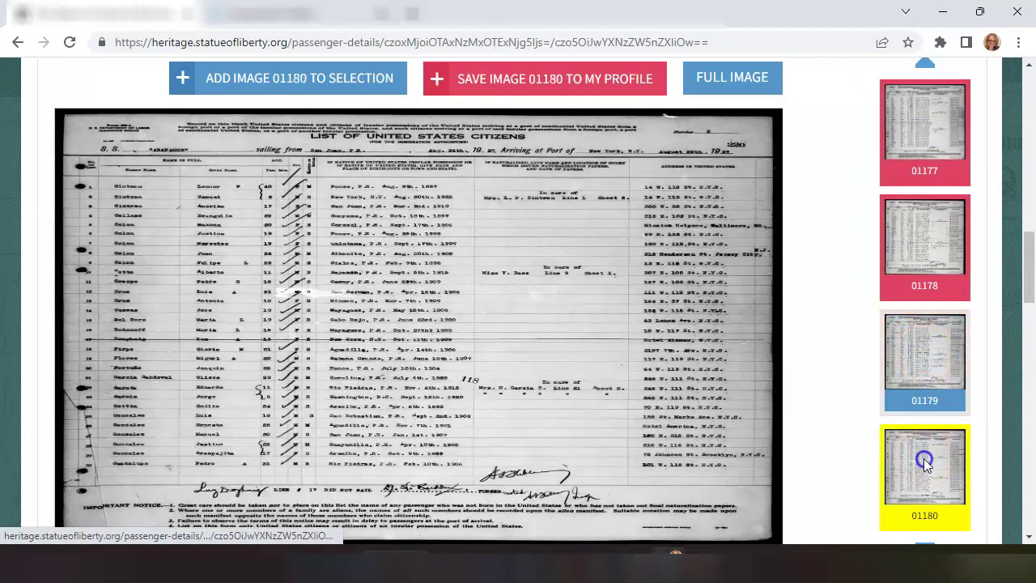
pyautogui.moveTo(1030, 285); pyautogui.dragTo(1003, 368)
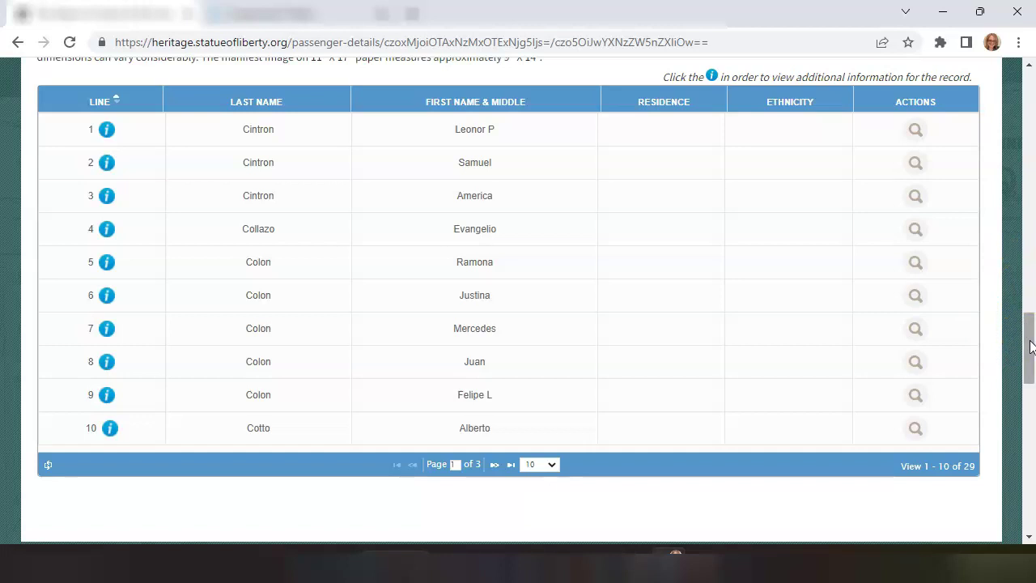
pyautogui.click(512, 468)
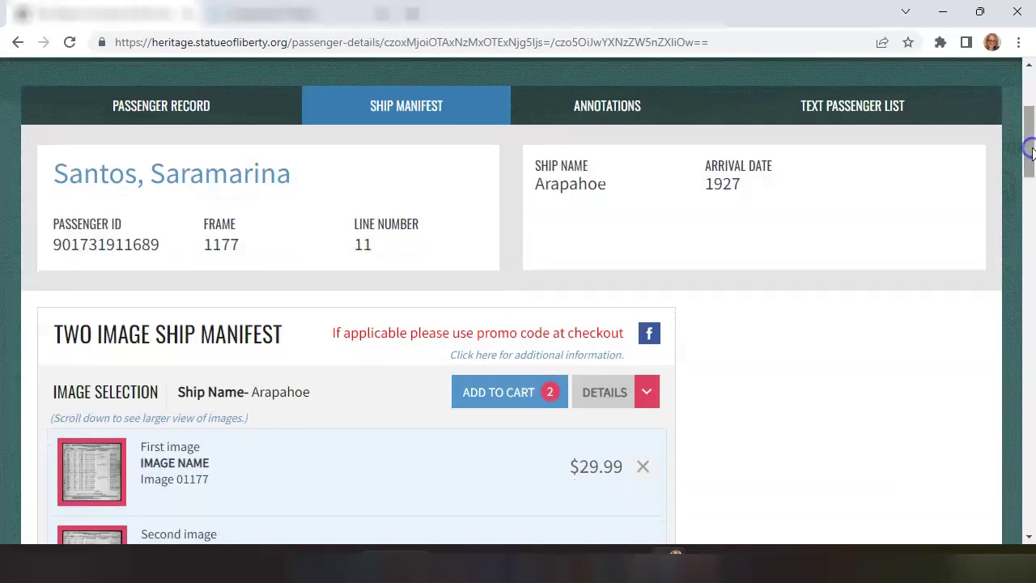
# Open the passenger's annotations and look over the community archive note and master record
pyautogui.click(596, 109)
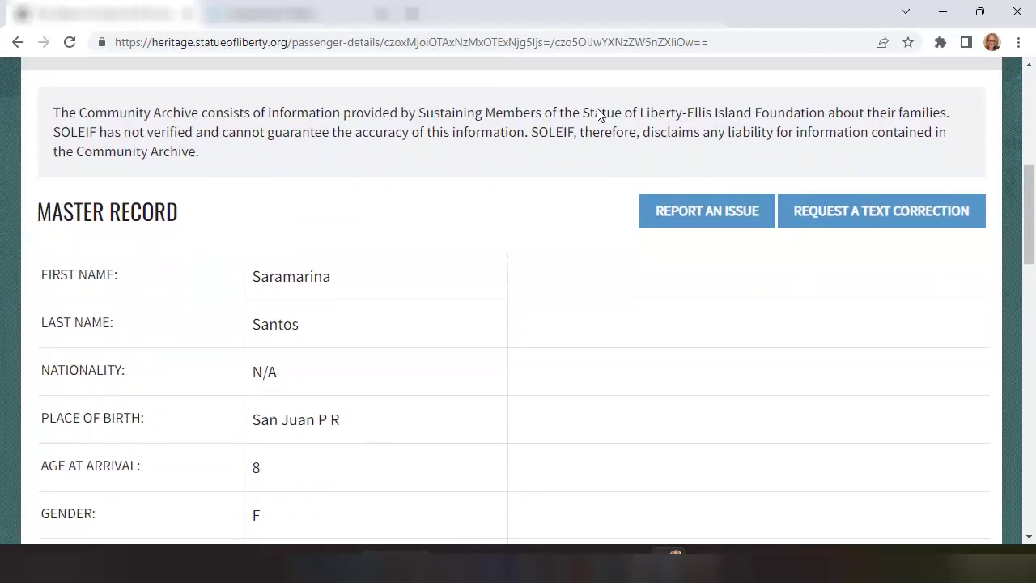
pyautogui.moveTo(1029, 203); pyautogui.dragTo(1030, 154)
pyautogui.click(855, 129)
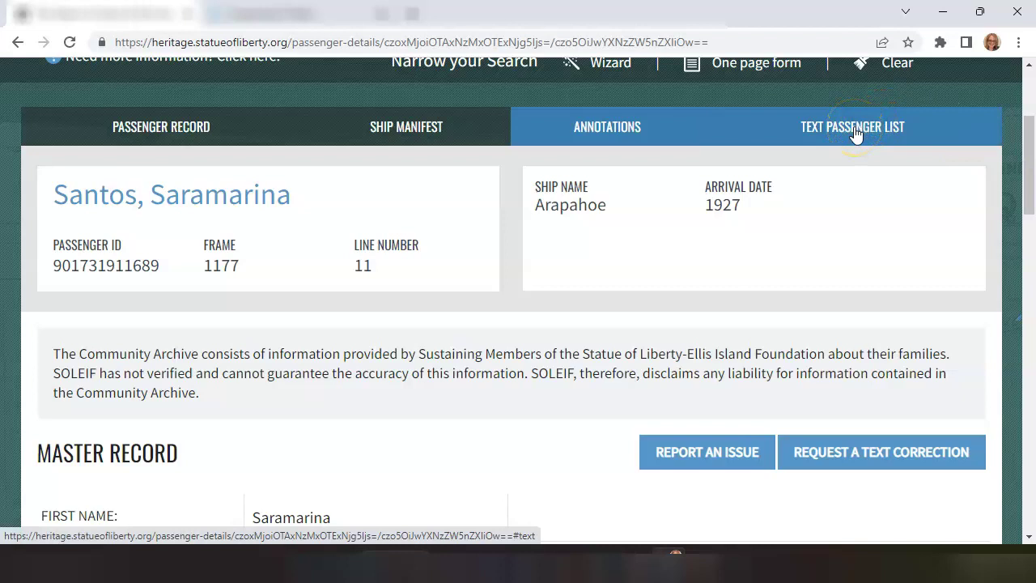
pyautogui.moveTo(1031, 136); pyautogui.dragTo(1033, 107)
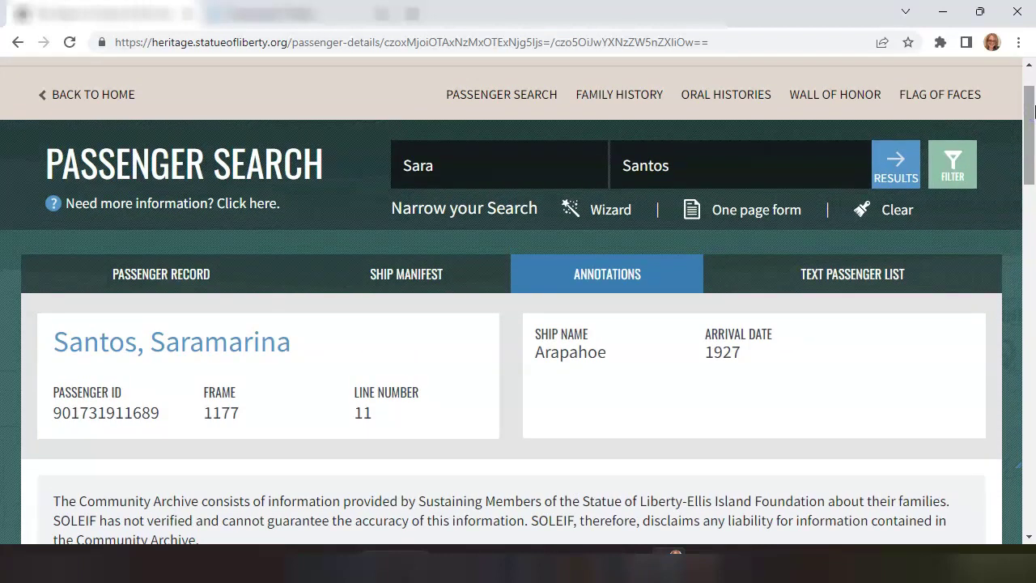